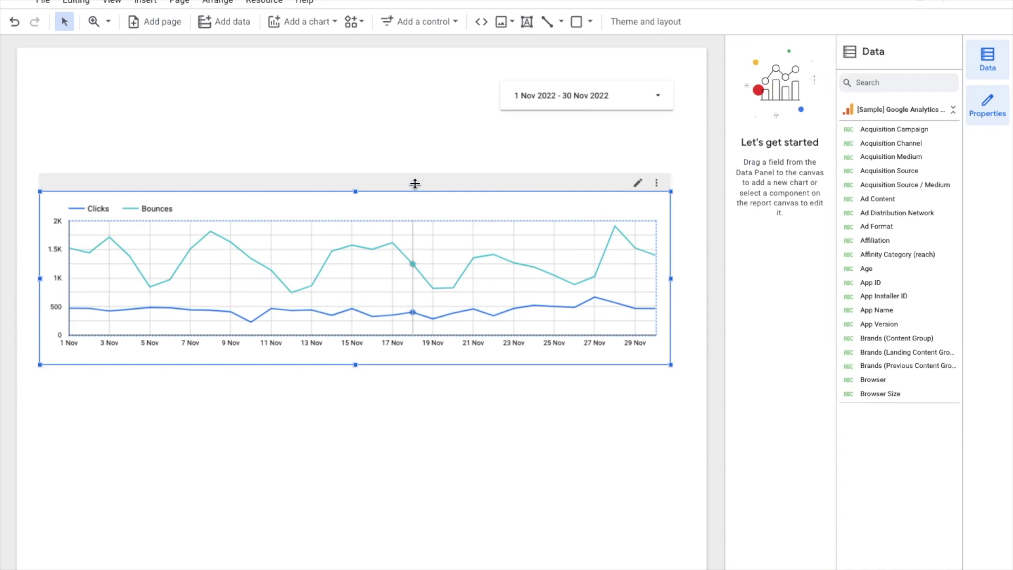
Duplicate the Clicks and Bounces time-series chart with Ctrl+D and move the copy below the original
right_click(414, 183)
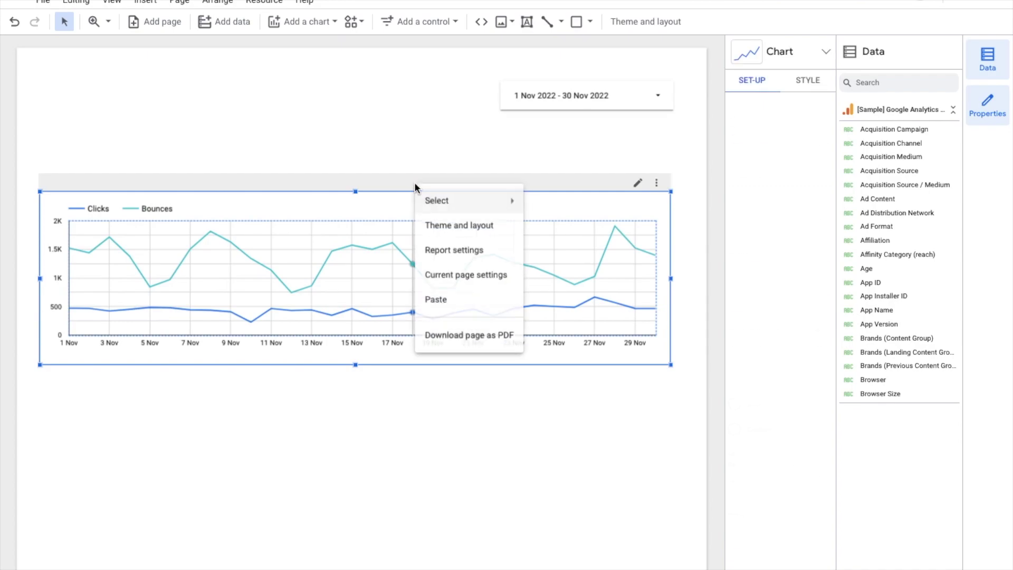
click(354, 176)
key(ctrl+d)
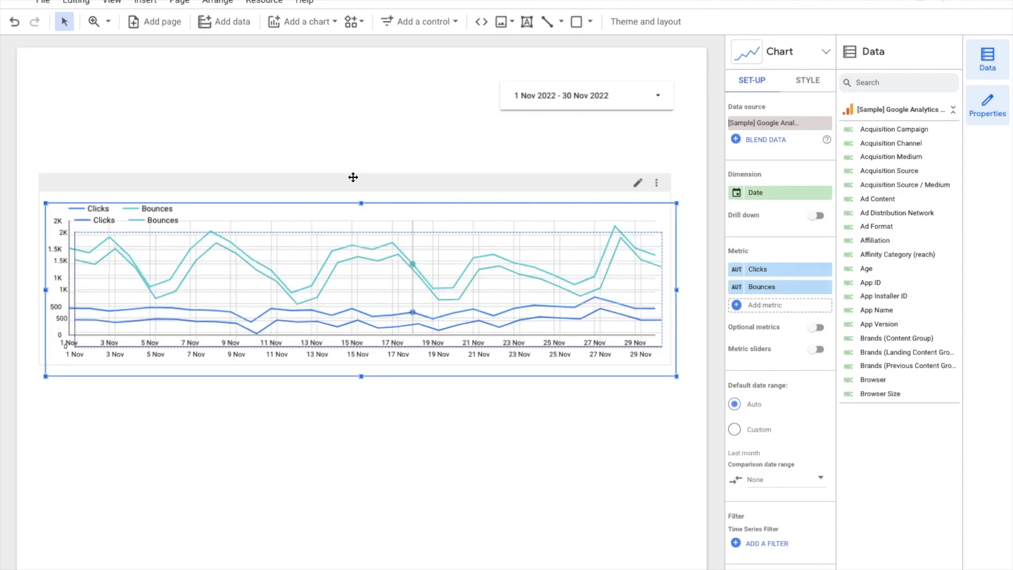
key(shift+Down)
key(shift+Down)
key(shift+Down)
key(shift+Down)
key(shift+Down)
key(shift+Down)
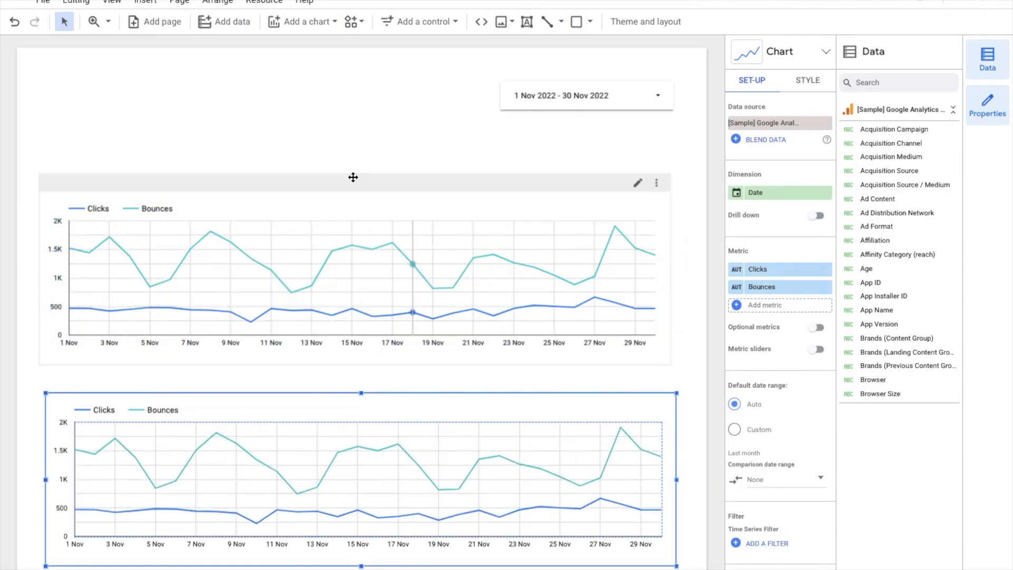
scroll(527, 331, down, 3)
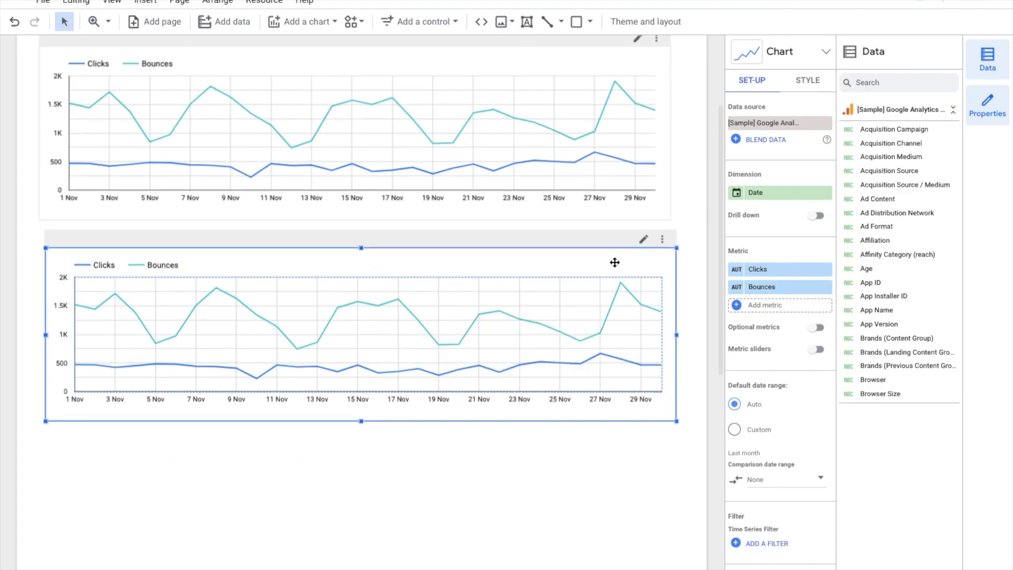
Remove Bounces from the copied chart and start a new calculated metric field
mouse_move(779, 287)
click(825, 288)
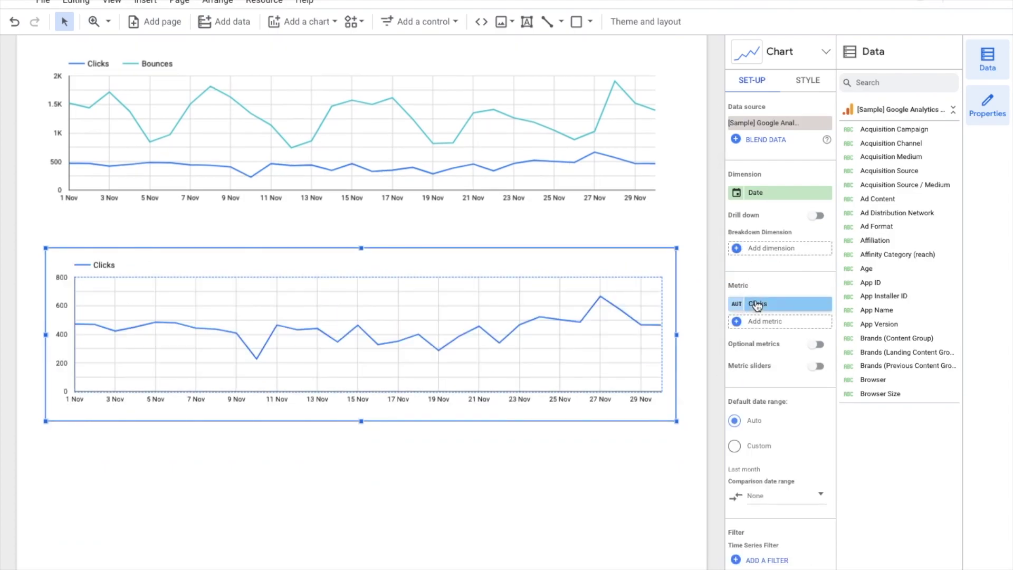
click(765, 321)
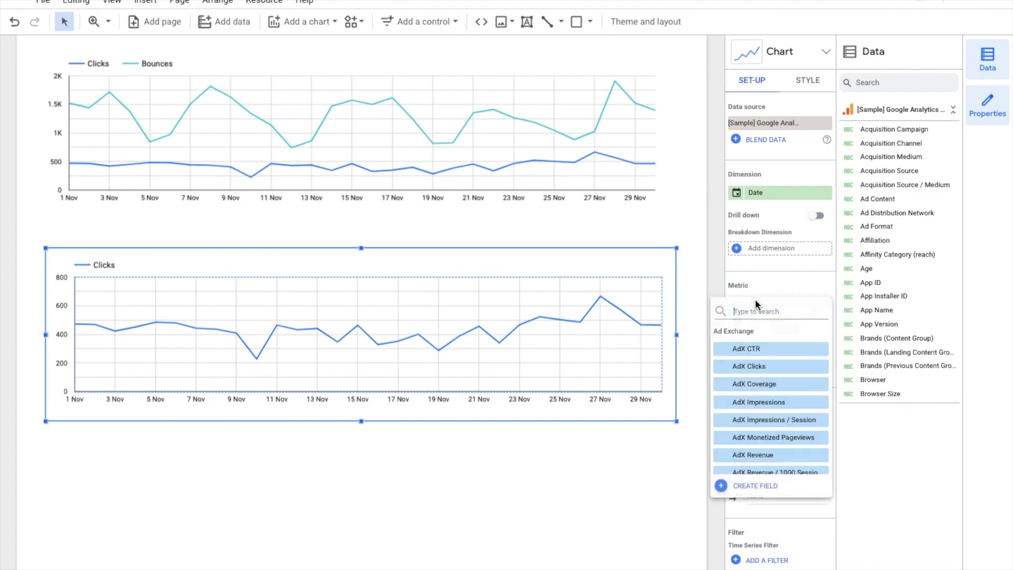
click(765, 489)
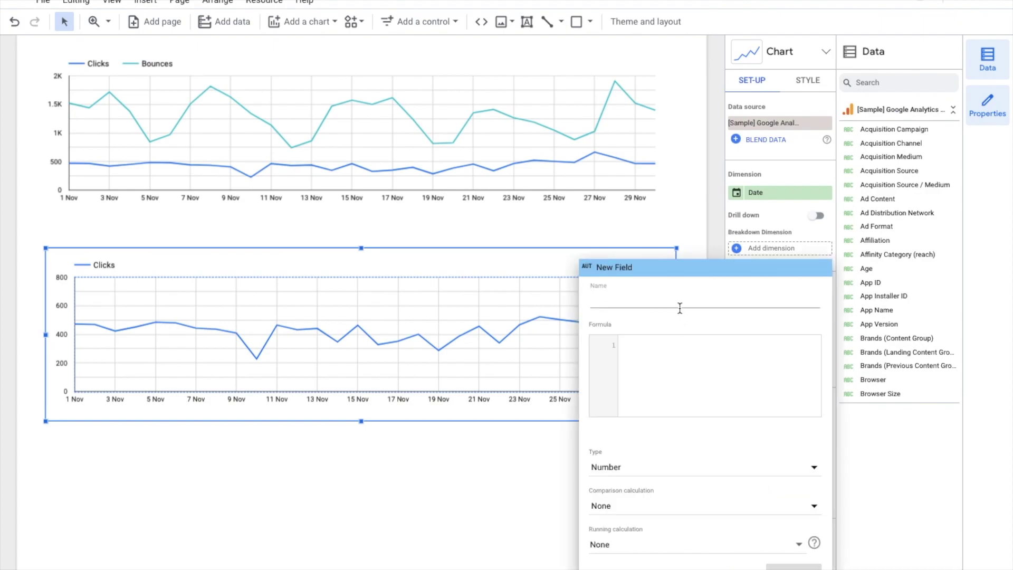
text(Weeke)
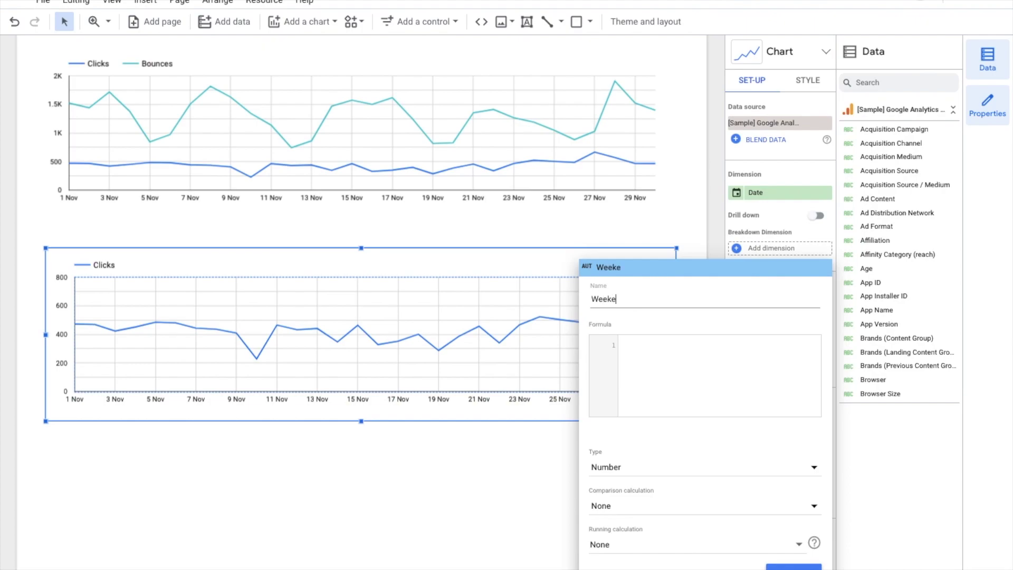
Create the Weekend field as CASE WHEN EXTRACT(DAYOFWEEK FROM Date) IN (1,7) THEN 1 ELSE 0 END, and apply it
click(642, 347)
text(case when EXTRACT(DAYOFWEEK from Date) in(1,7) THEN 1 else 0 end)
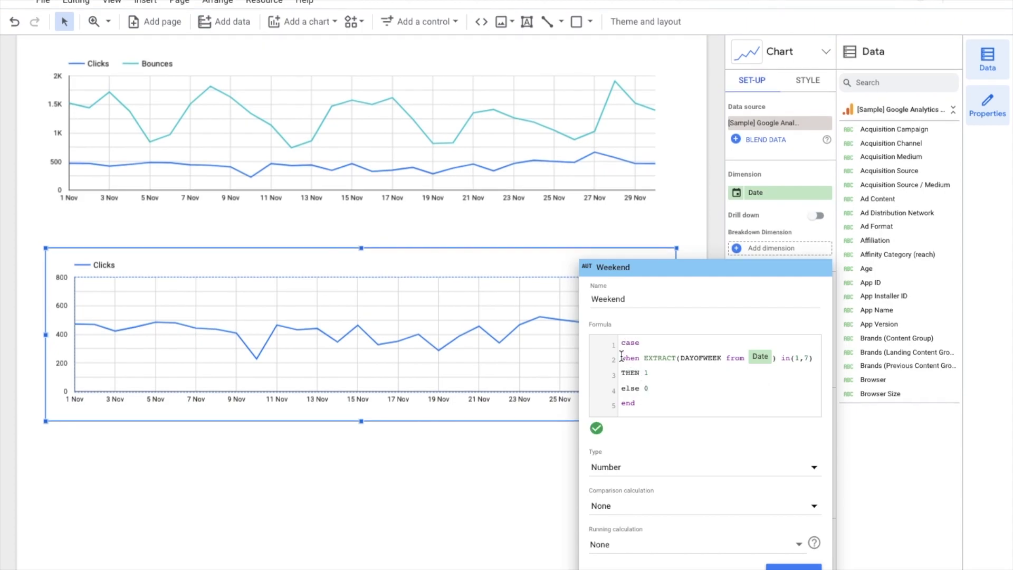
drag(621, 342, 688, 404)
click(703, 403)
click(792, 569)
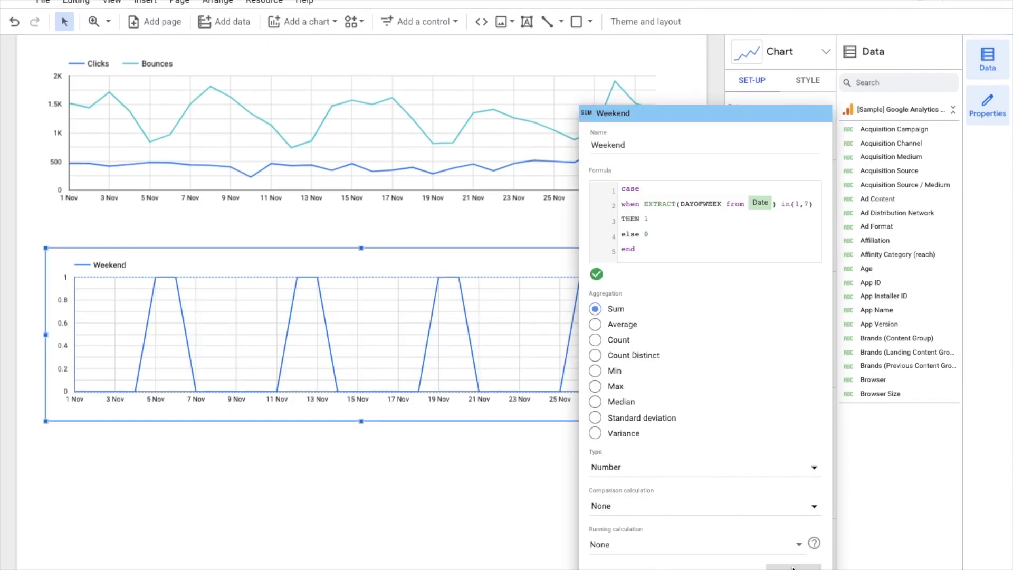
click(487, 496)
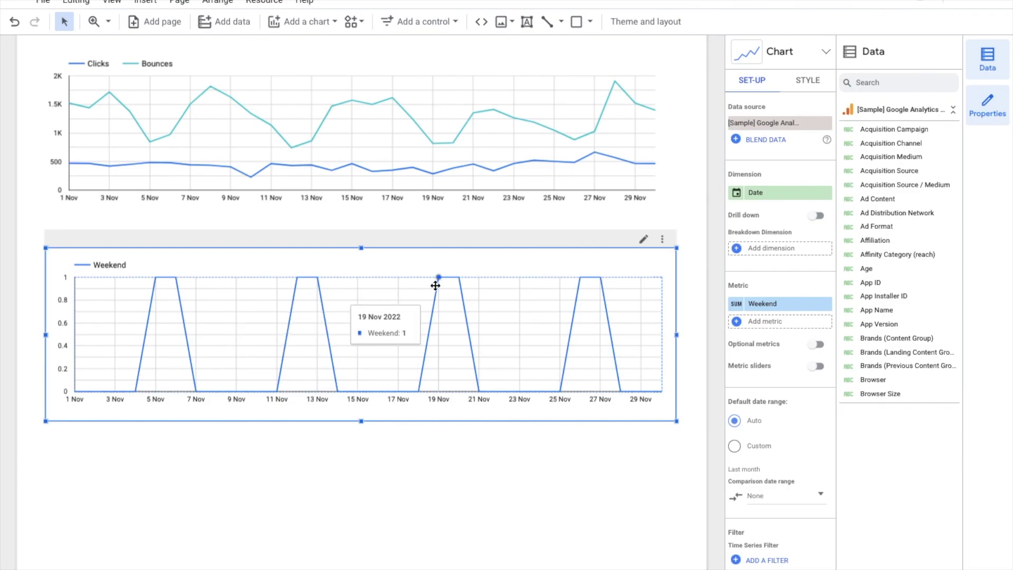
Style the Weekend series as light grey bars, with axes hidden and no legend
click(812, 82)
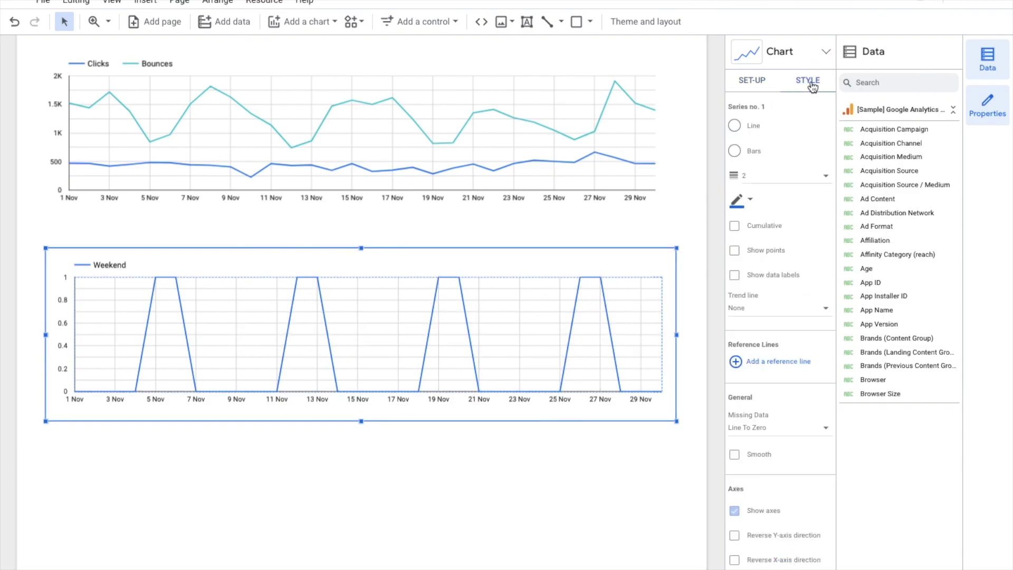
click(753, 152)
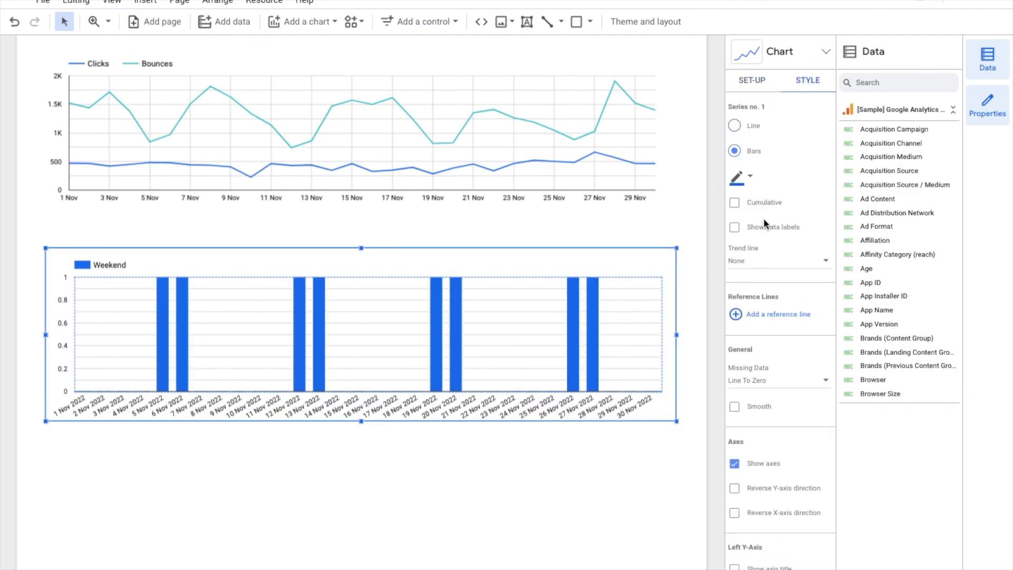
click(749, 177)
click(909, 213)
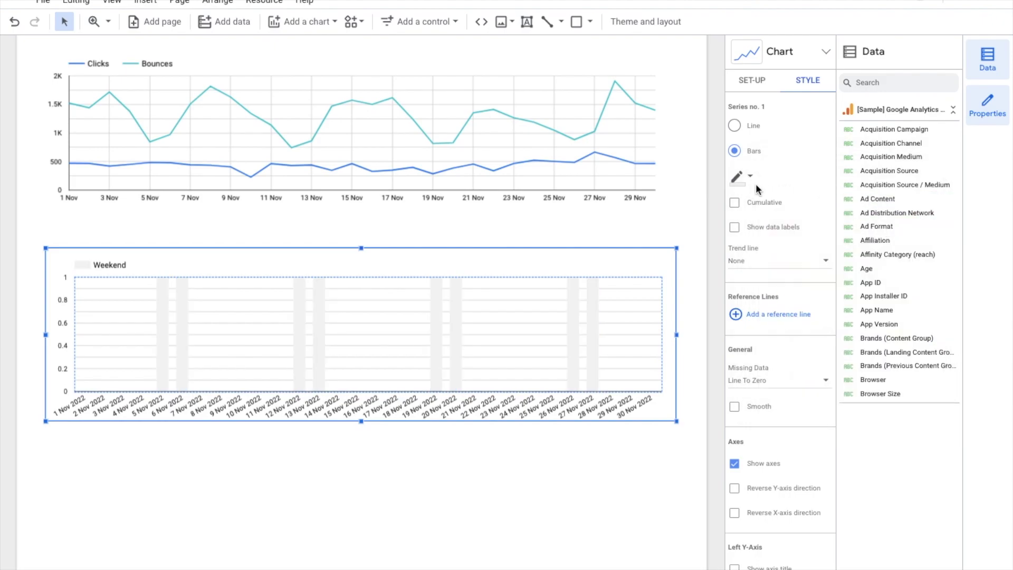
scroll(794, 412, down, 1)
click(756, 382)
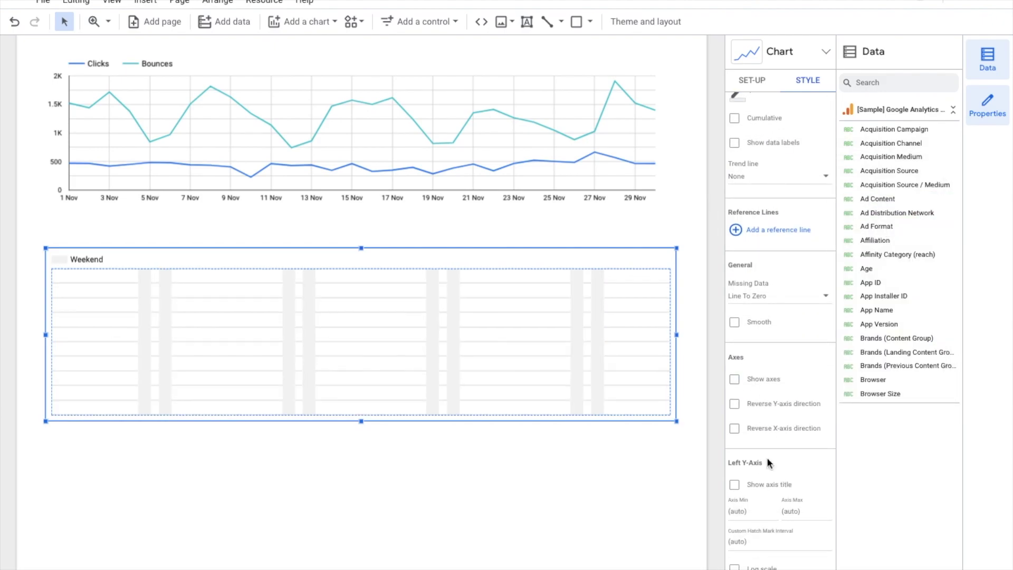
scroll(767, 457, down, 2)
scroll(768, 457, down, 2)
click(741, 503)
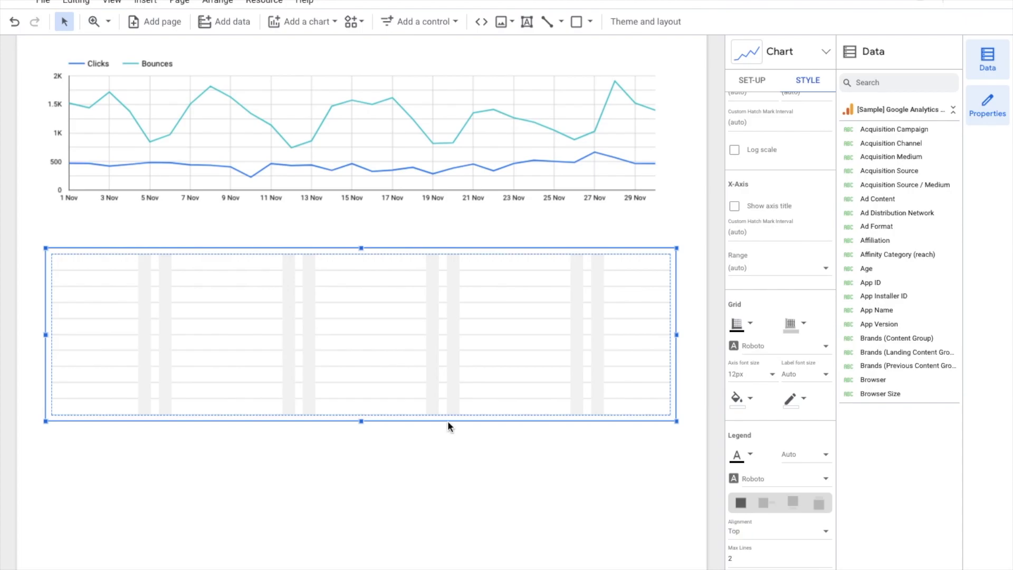
Shorten the Weekend chart by raising its bottom edge
drag(360, 400, 351, 327)
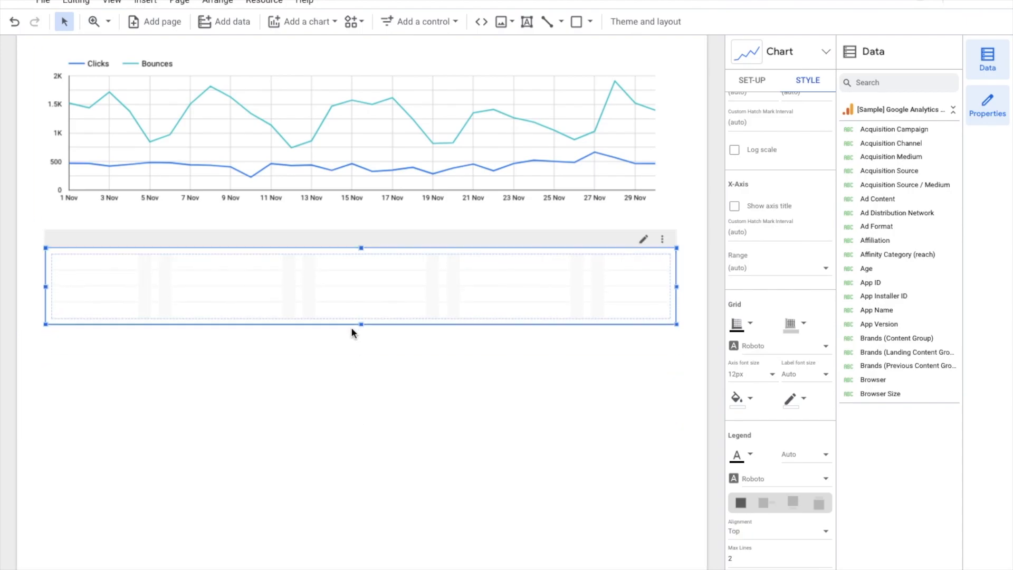
scroll(751, 253, up, 3)
scroll(751, 179, up, 3)
click(737, 177)
click(893, 211)
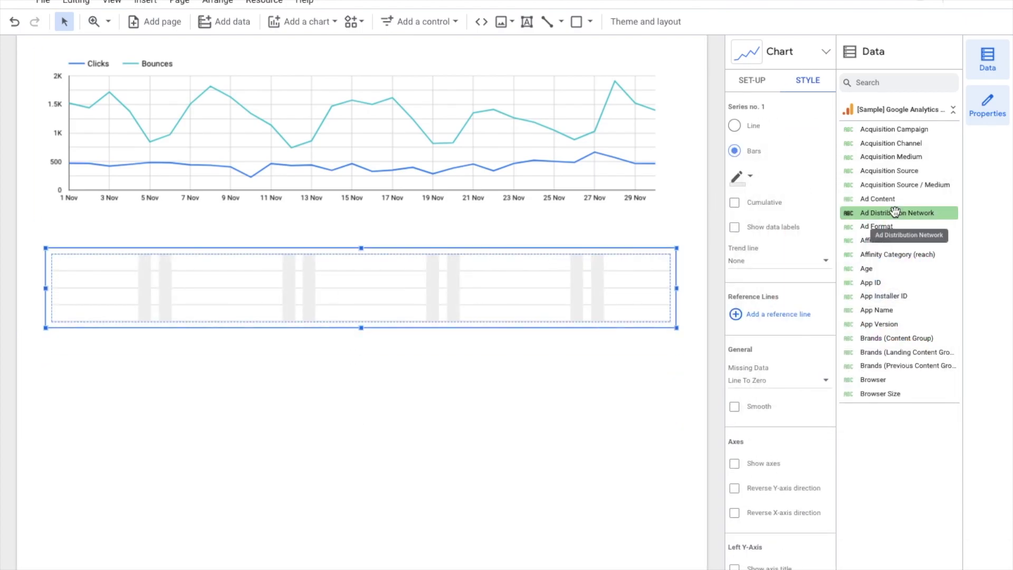
click(490, 419)
scroll(489, 412, up, 2)
Show Clicks as bars in the top Clicks and Bounces chart
click(470, 156)
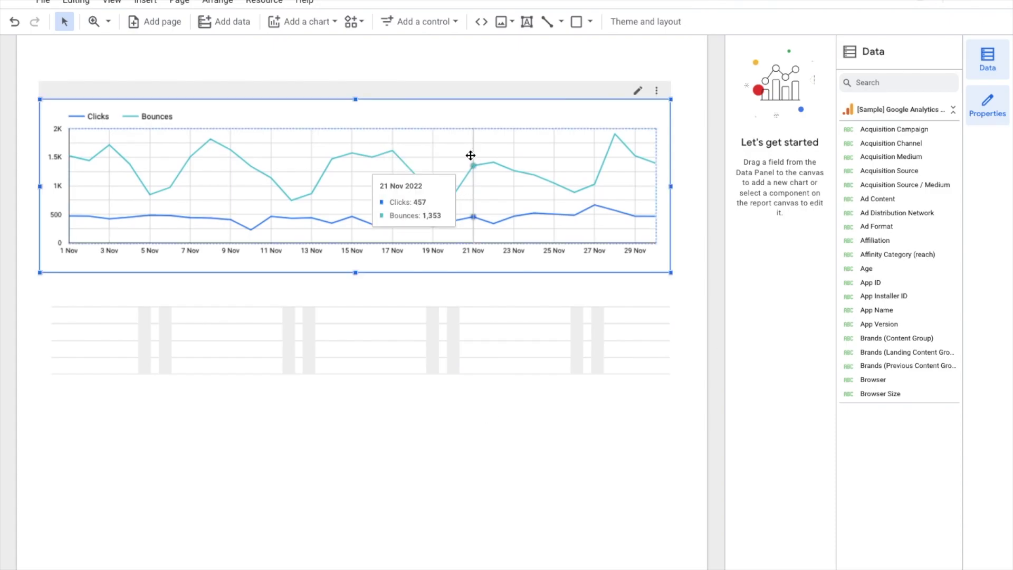
click(800, 87)
click(735, 151)
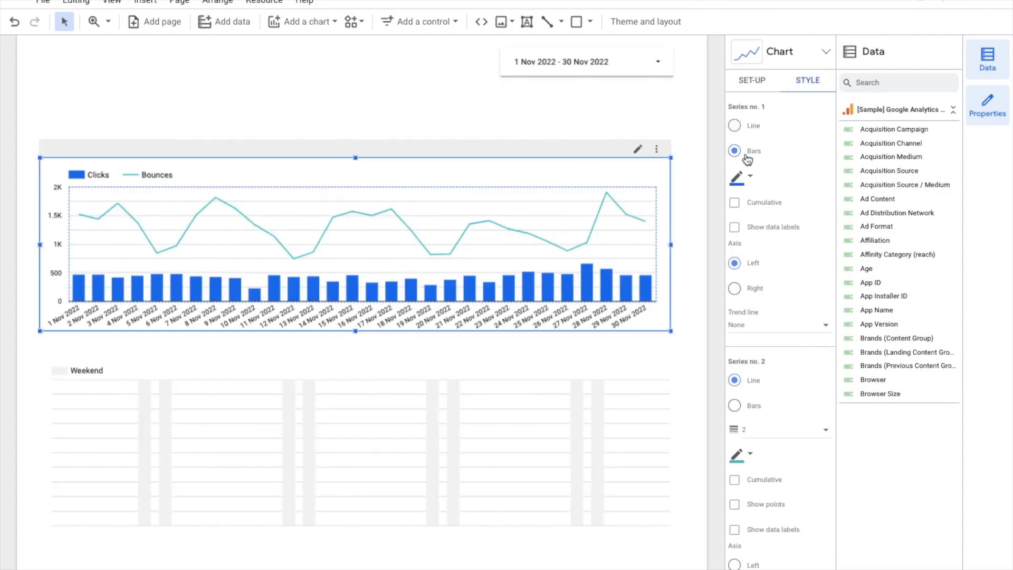
click(689, 349)
Shorten the Weekend strip further and move it over the bar chart's bottom
click(654, 389)
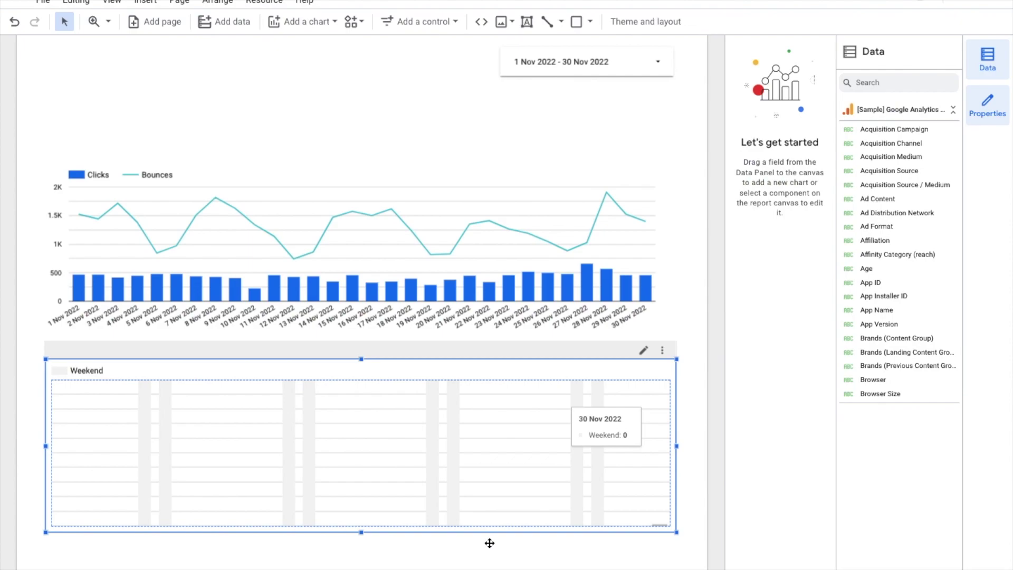
drag(360, 531, 361, 405)
click(353, 458)
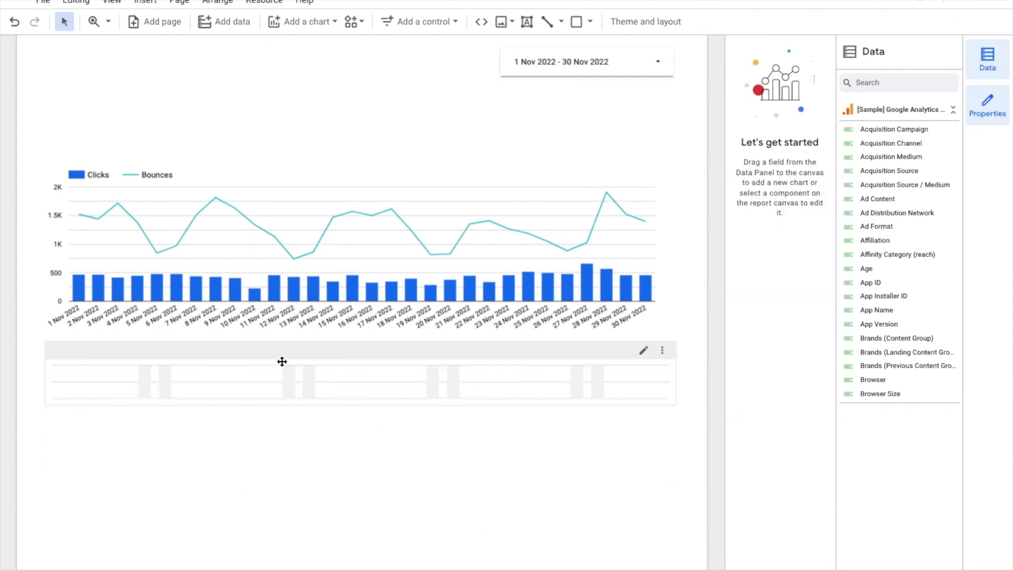
drag(288, 357, 286, 362)
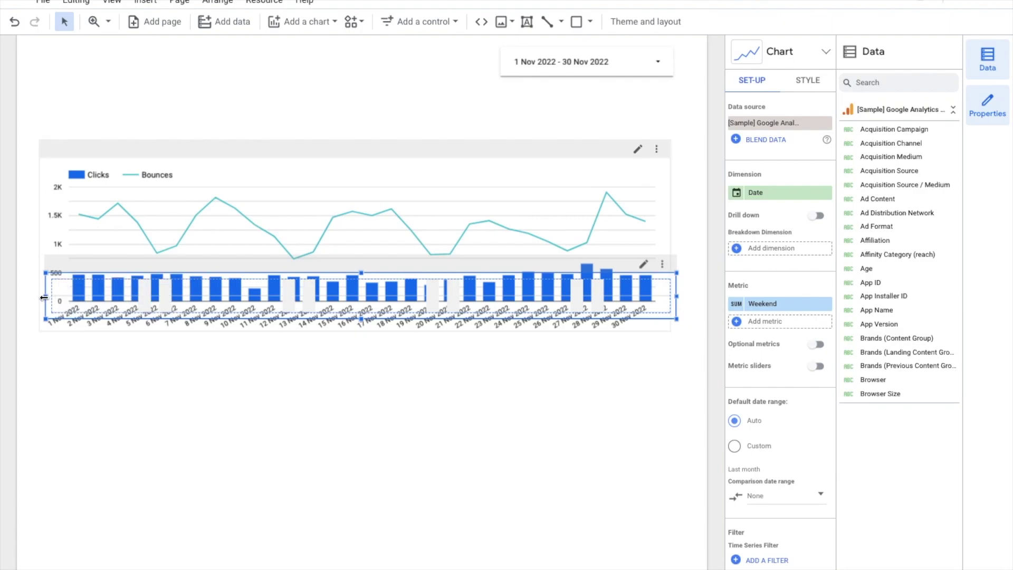
Fit the Weekend strip to the bar plot area so grey bars match their dates
drag(44, 298, 55, 296)
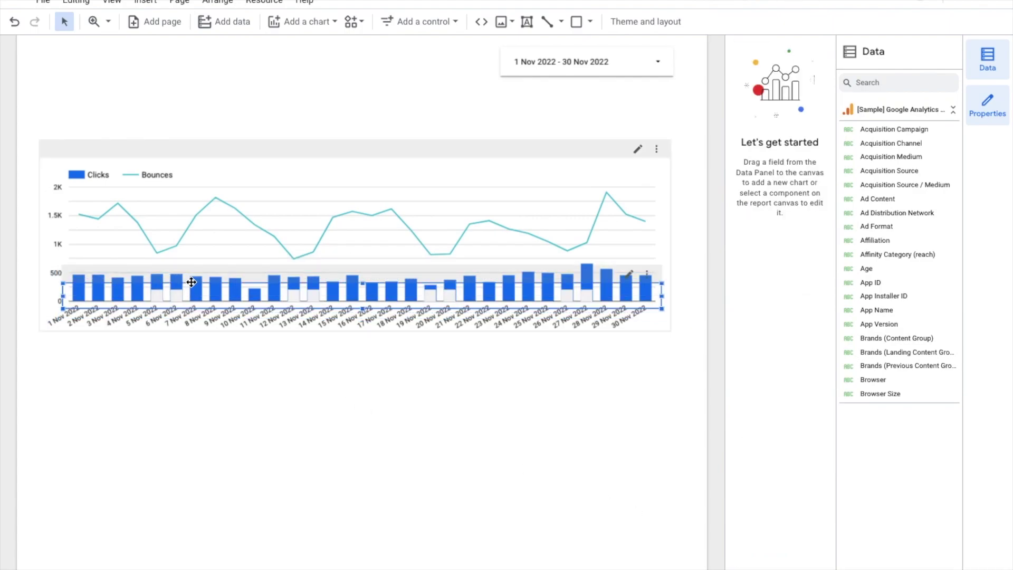
click(151, 293)
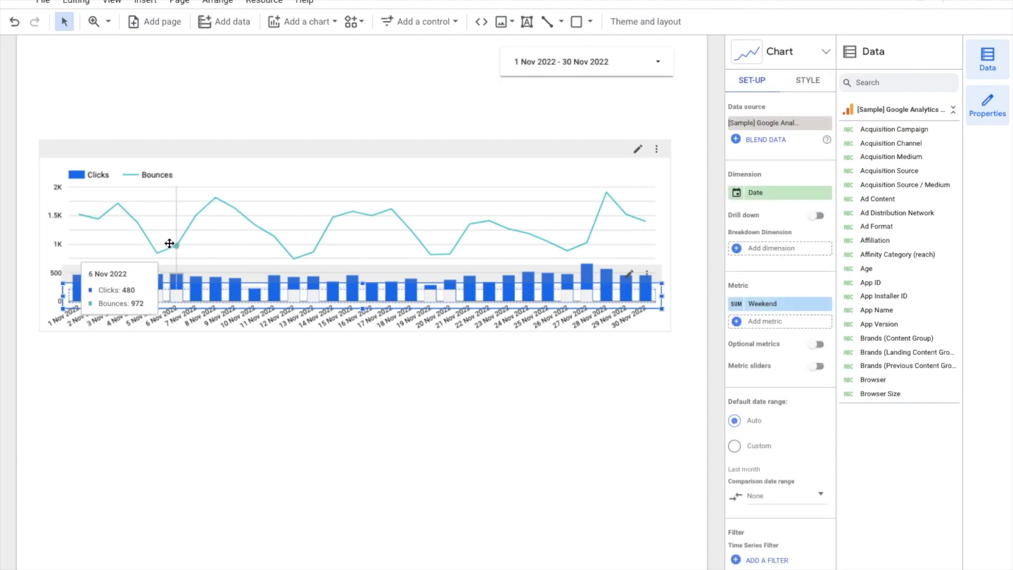
click(268, 449)
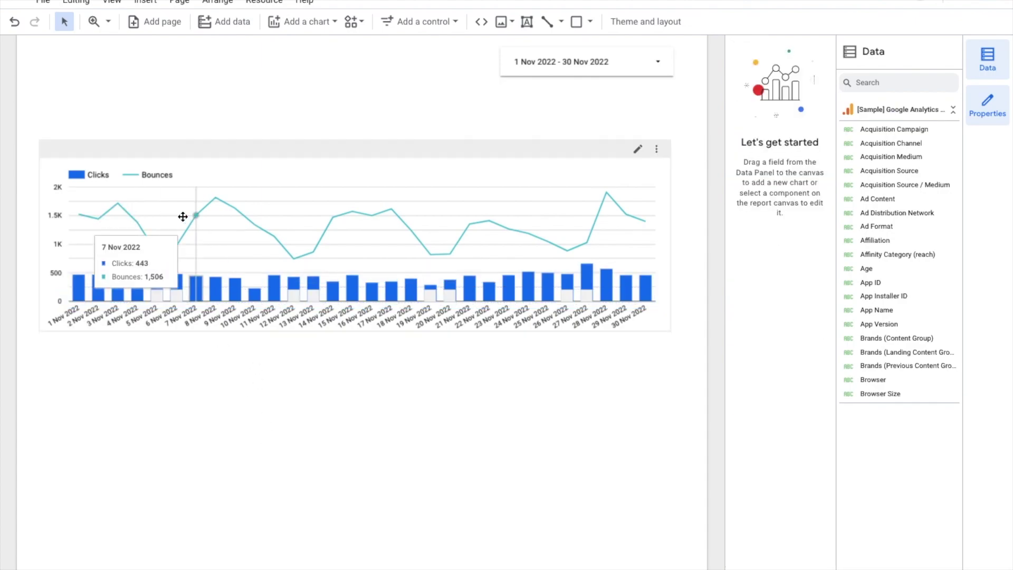